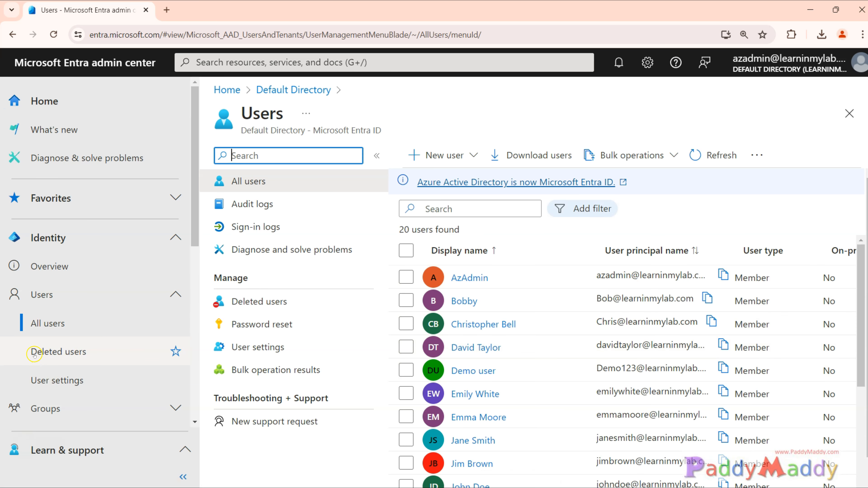
# Check the deleted users list and its notice on automatic permanent deletion, and return to the all-users list
pyautogui.click(60, 351)
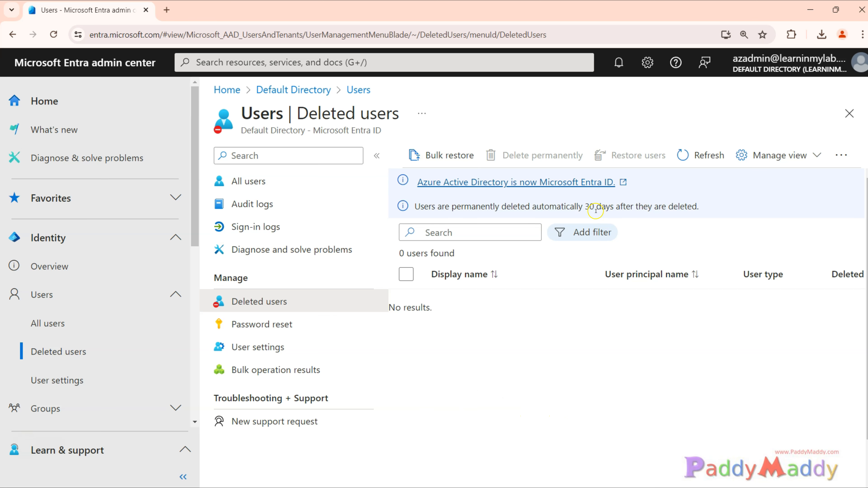
pyautogui.moveTo(532, 207); pyautogui.dragTo(688, 211)
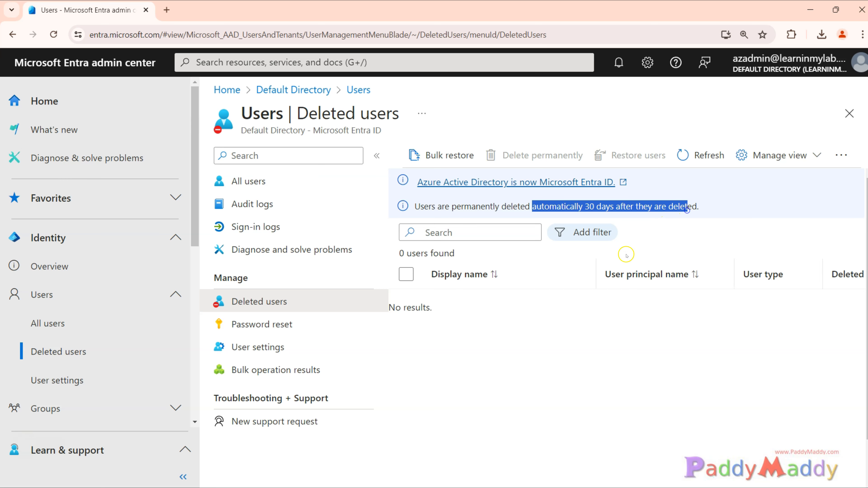
pyautogui.click(536, 389)
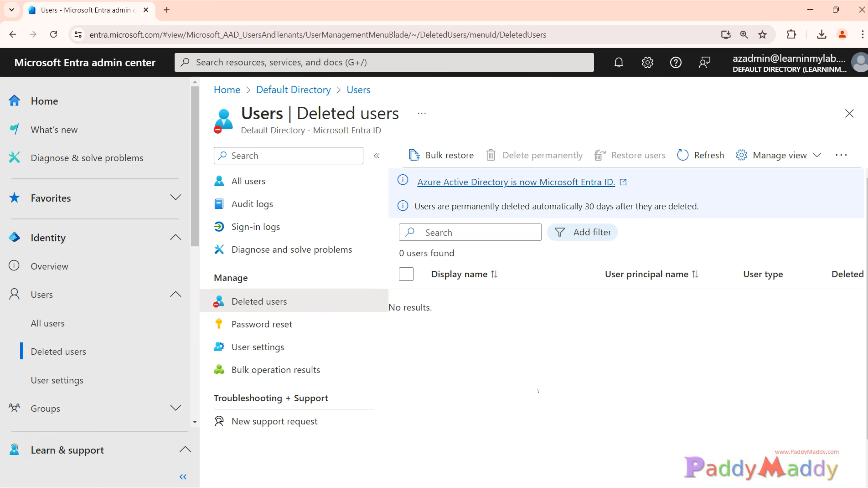
pyautogui.click(59, 320)
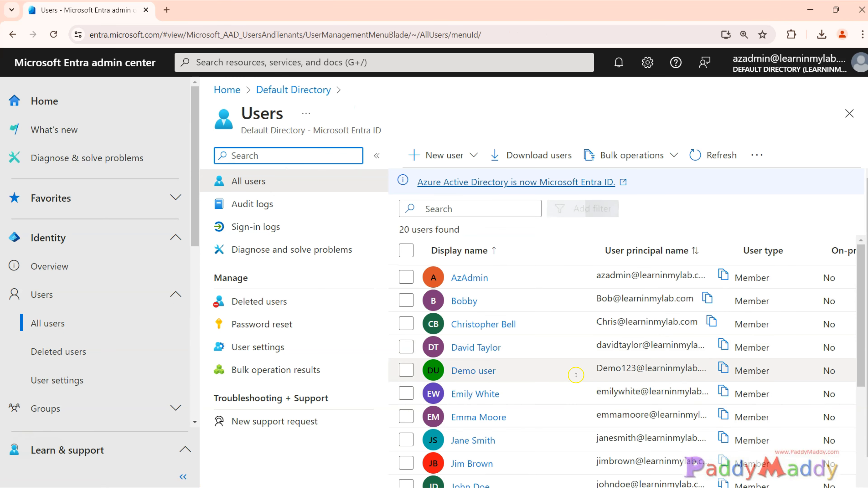
# Delete the six user accounts in rows two, four and six through nine of the all-users list
pyautogui.click(377, 156)
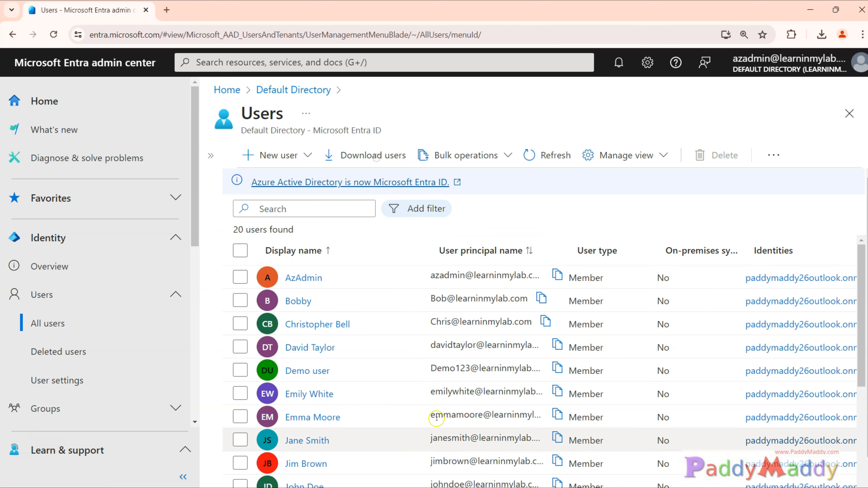
pyautogui.click(241, 348)
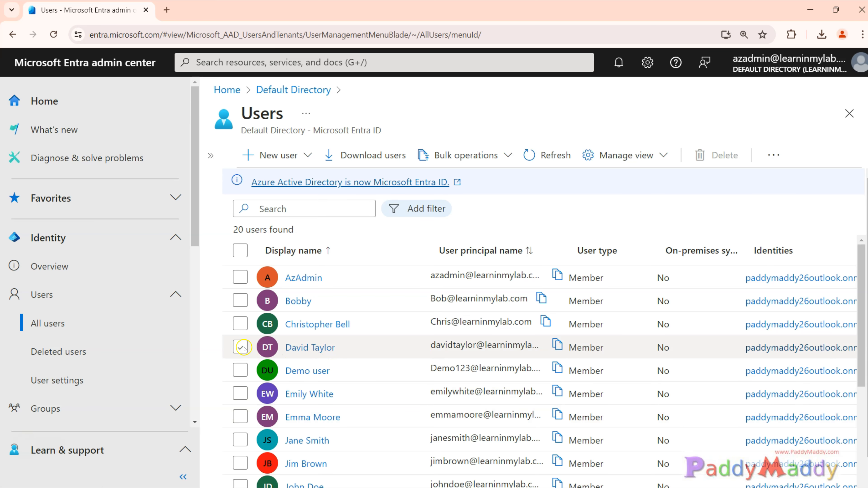
pyautogui.click(241, 301)
pyautogui.click(240, 394)
pyautogui.click(240, 417)
pyautogui.click(240, 440)
pyautogui.click(240, 463)
pyautogui.scroll(-2, 291, 445)
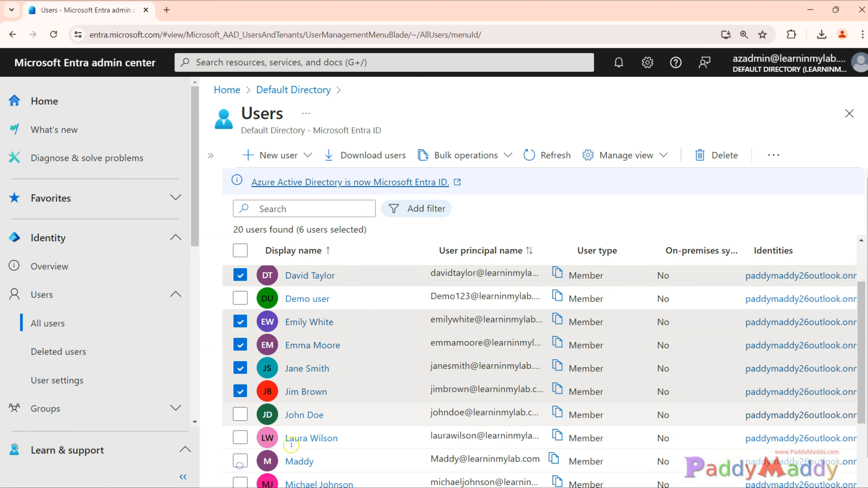
pyautogui.scroll(-1, 291, 445)
pyautogui.click(241, 373)
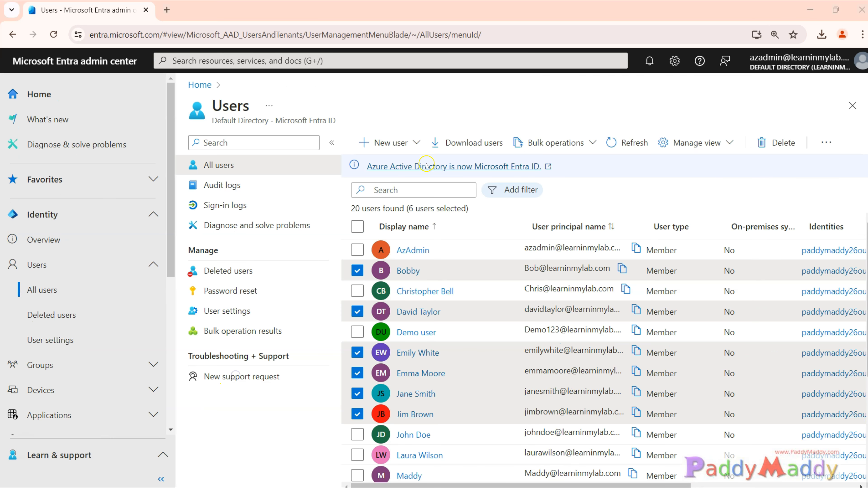
pyautogui.hotkey('ctrl', '+')
pyautogui.scroll(-1, 535, 357)
pyautogui.scroll(1, 574, 298)
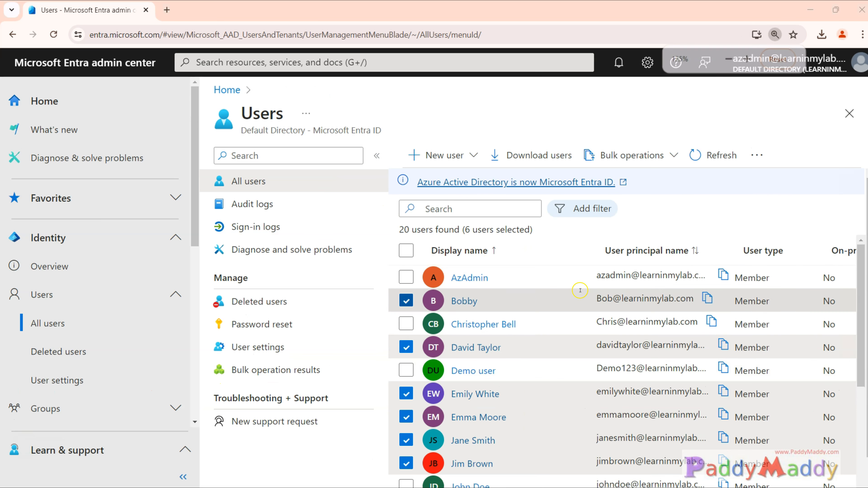
pyautogui.click(758, 154)
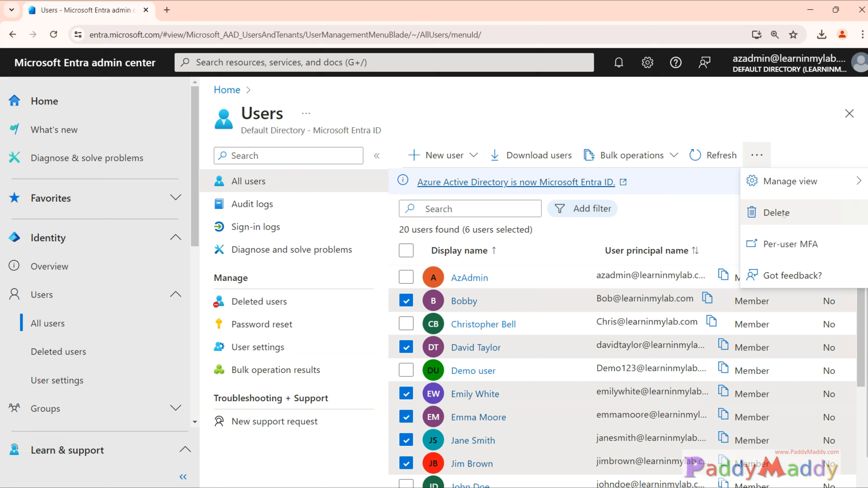
pyautogui.click(769, 212)
pyautogui.click(432, 209)
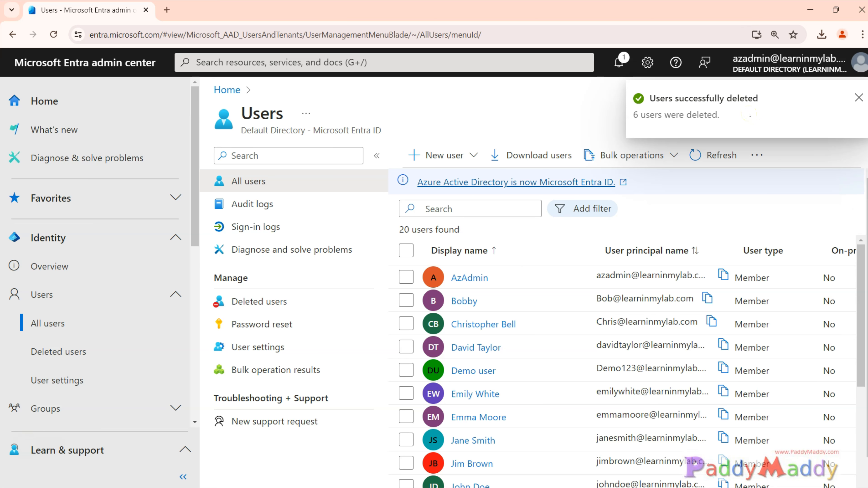
# Restore all six deleted users and check the user count in the all-users list
pyautogui.click(255, 302)
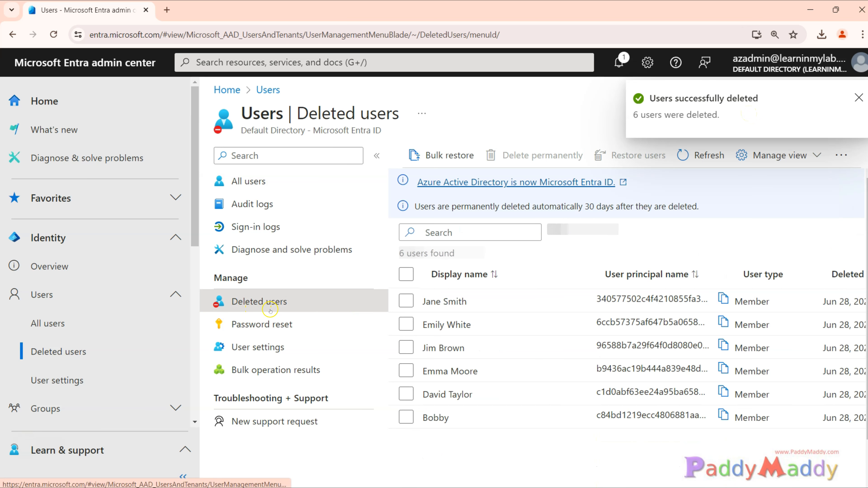
pyautogui.click(406, 274)
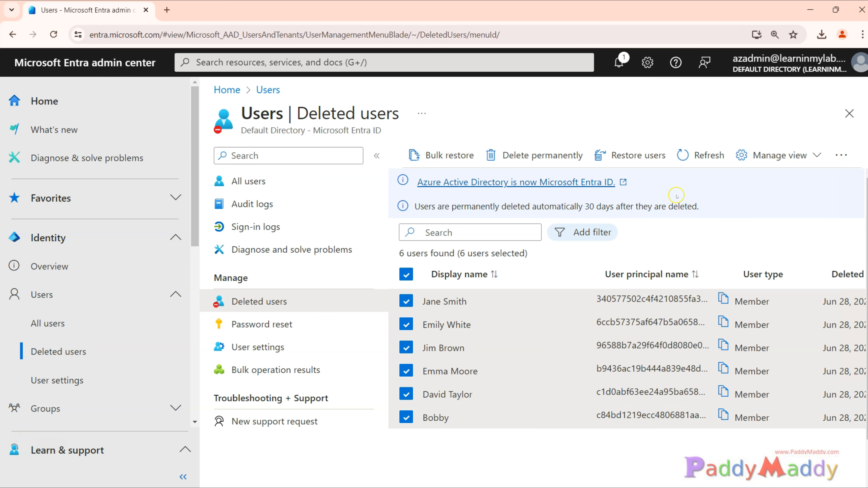
pyautogui.click(648, 156)
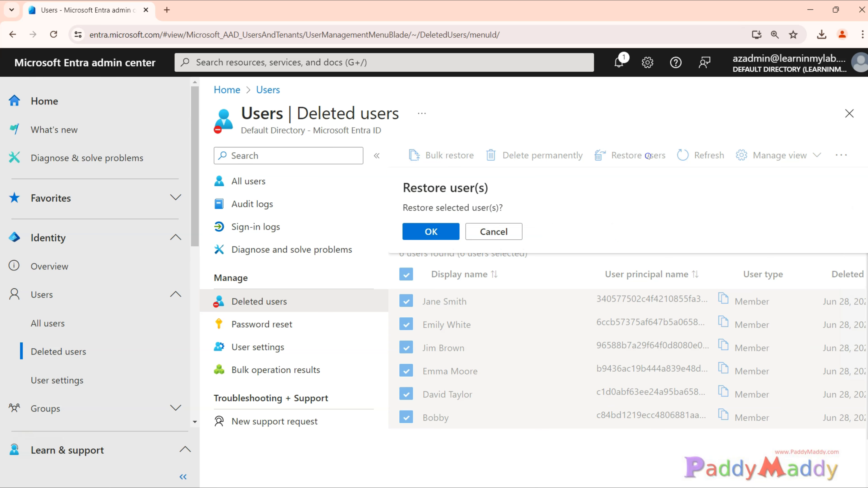
pyautogui.click(430, 233)
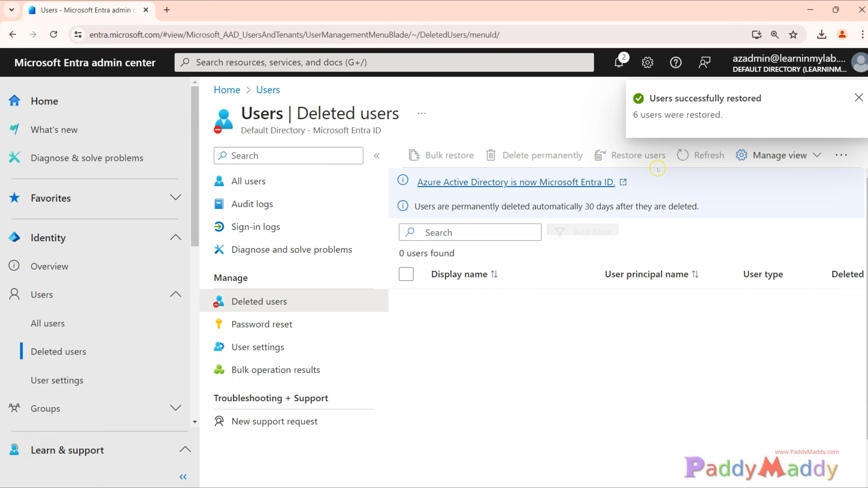
pyautogui.click(718, 156)
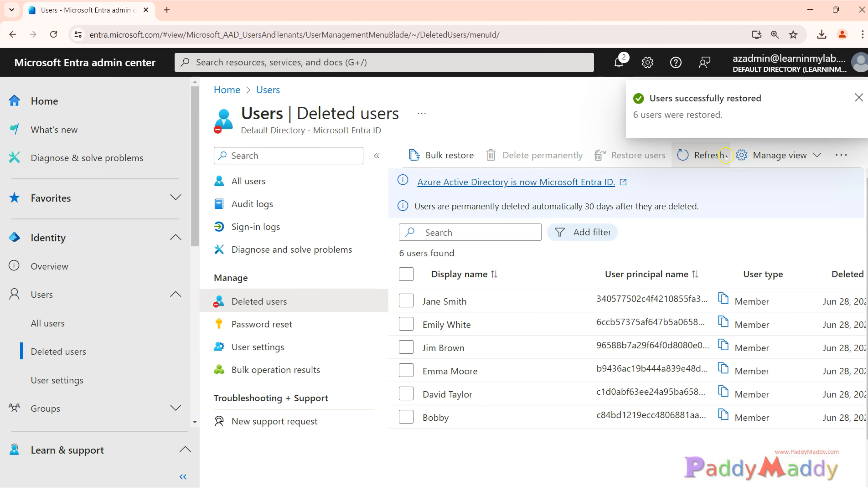
pyautogui.click(711, 157)
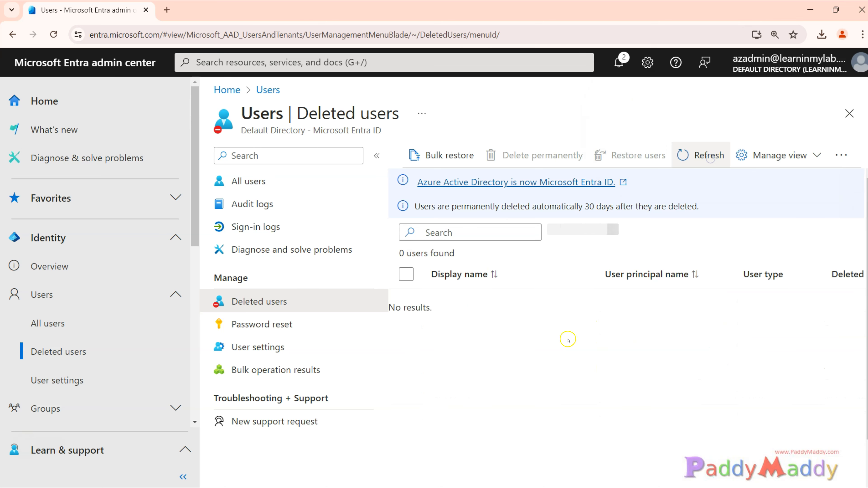
pyautogui.click(267, 179)
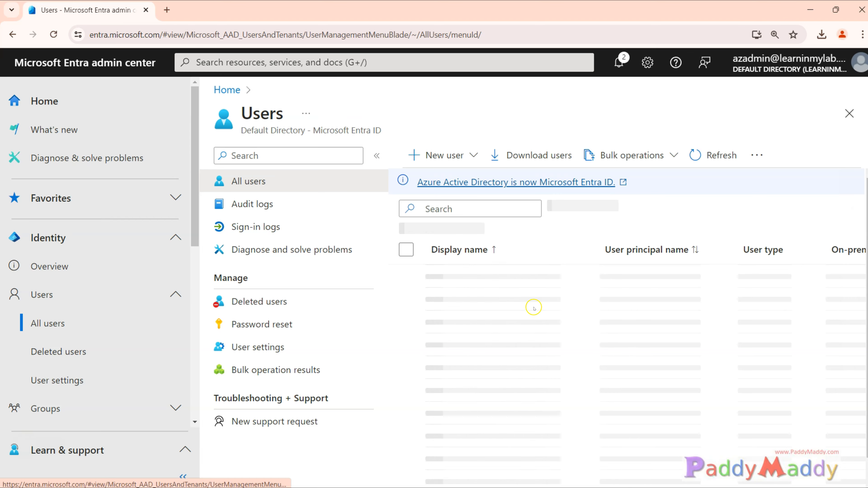
pyautogui.moveTo(398, 230); pyautogui.dragTo(455, 230)
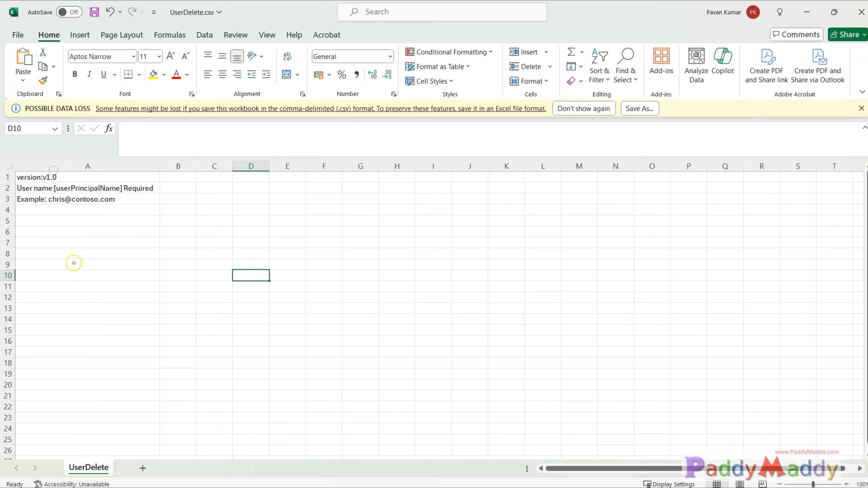
# Examine the example row and the user name entry rows of the UserDelete.csv template in Excel
pyautogui.click(94, 199)
pyautogui.moveTo(59, 209); pyautogui.dragTo(36, 418)
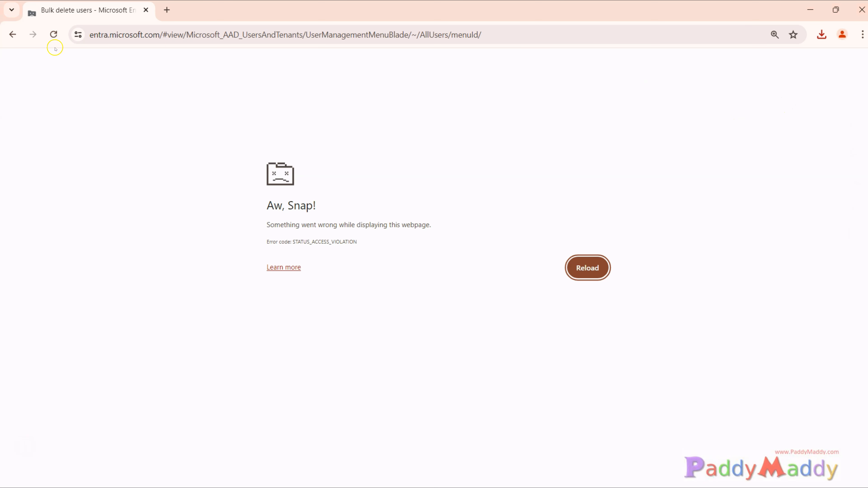
pyautogui.click(54, 34)
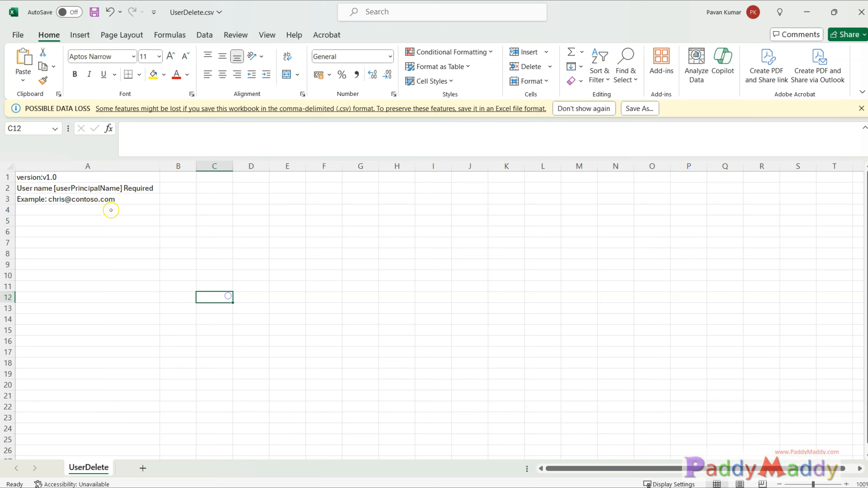
pyautogui.moveTo(112, 210); pyautogui.dragTo(82, 393)
pyautogui.click(807, 7)
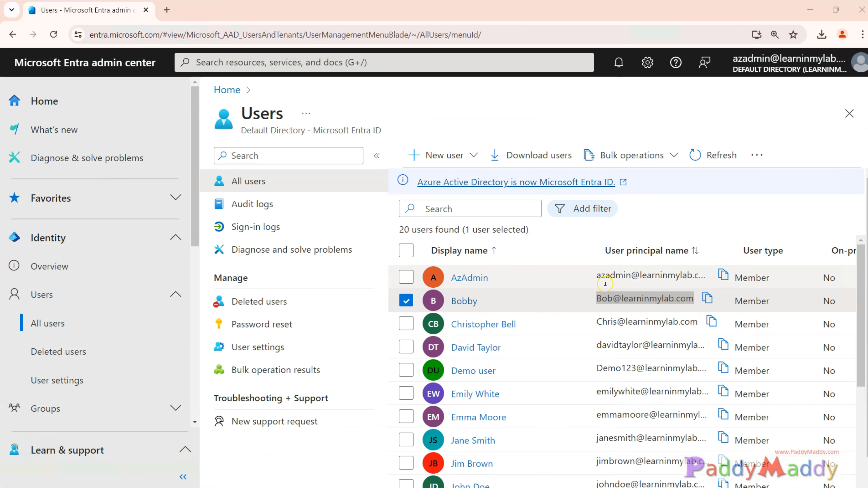
# Download the full user list without any selection and select user principal names in column A of the exported CSV in Excel
pyautogui.click(674, 155)
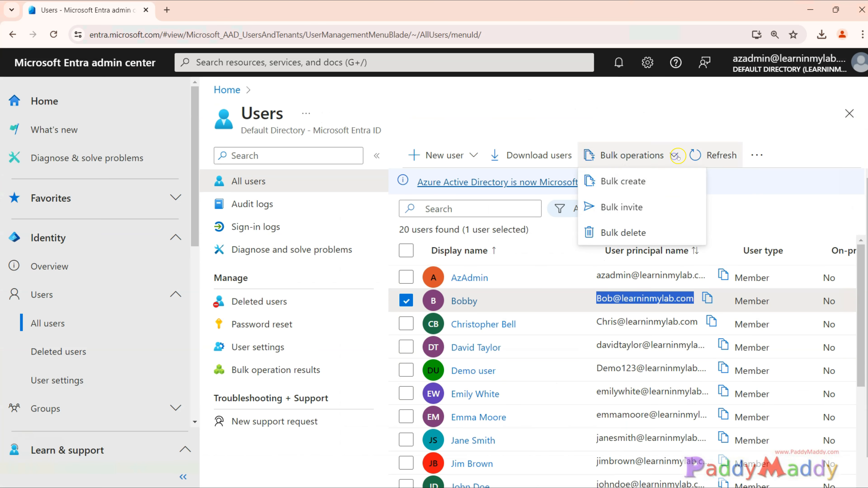
pyautogui.click(545, 158)
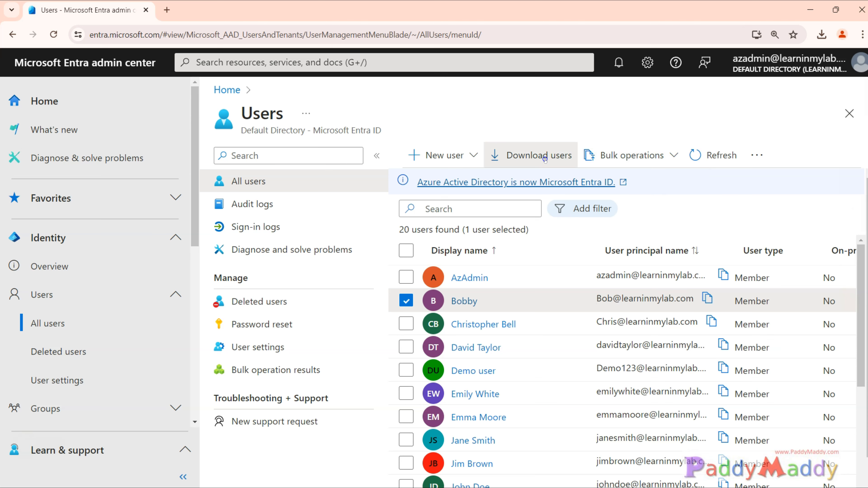
pyautogui.click(406, 300)
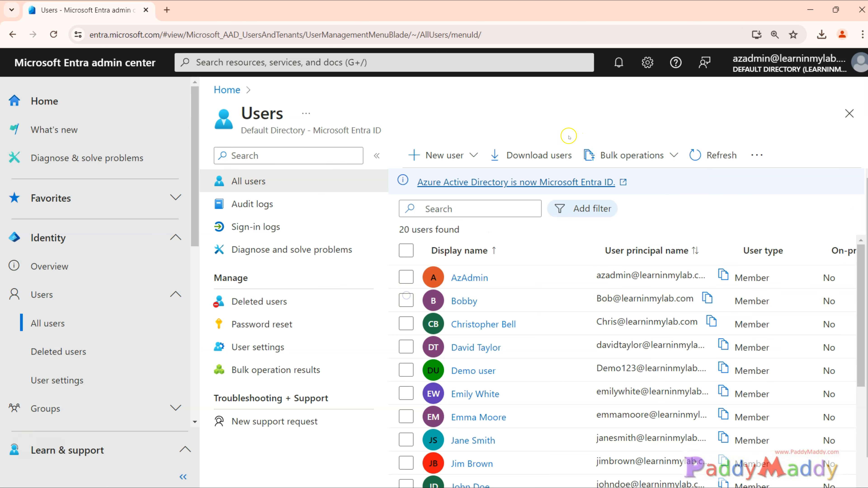
pyautogui.click(544, 155)
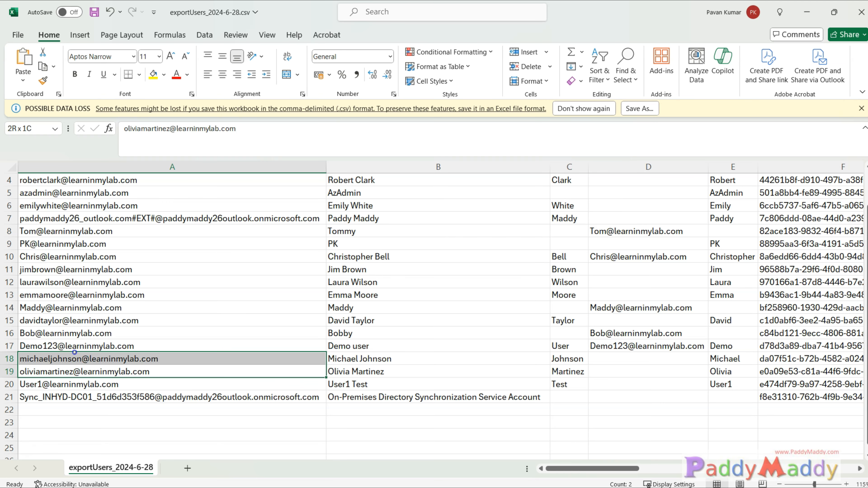
pyautogui.moveTo(75, 352); pyautogui.dragTo(75, 352)
pyautogui.moveTo(52, 257); pyautogui.dragTo(55, 296)
# Confirm the bulk deletion of the users in the uploaded UserDelete.csv with "Yes" and submit it
pyautogui.moveTo(680, 273); pyautogui.dragTo(757, 273)
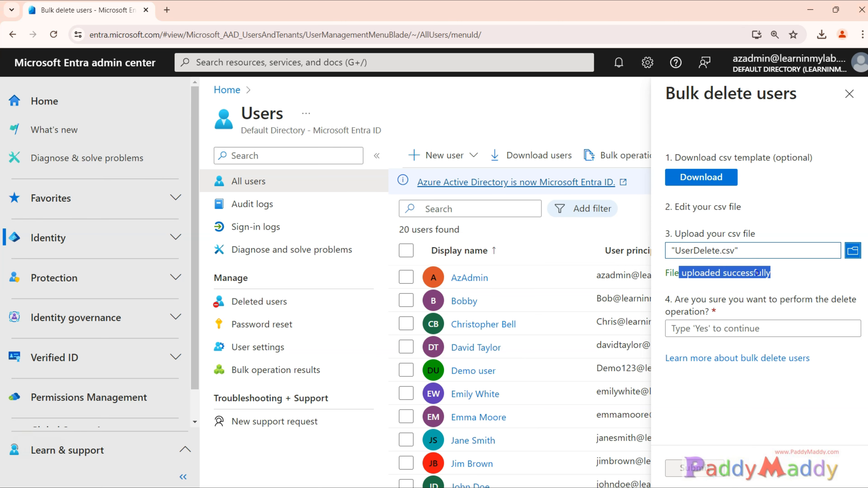
pyautogui.tripleClick(757, 272)
pyautogui.click(720, 331)
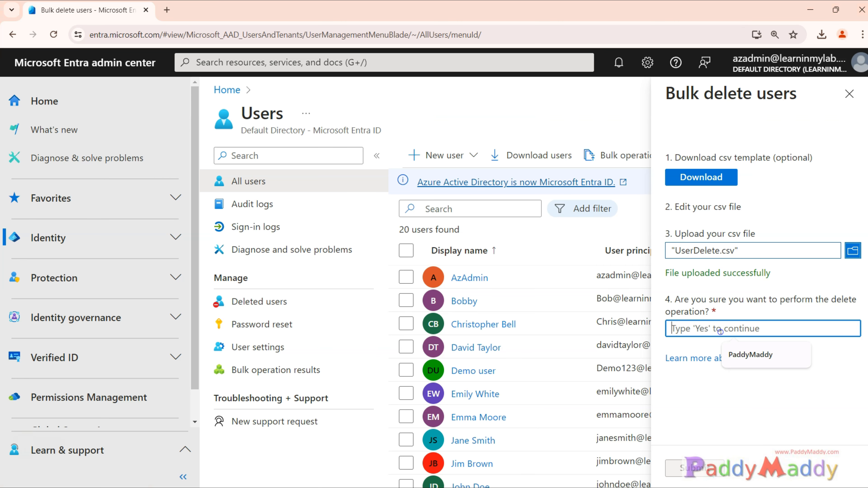
pyautogui.click(731, 410)
pyautogui.click(721, 329)
pyautogui.write('Yes')
pyautogui.click(694, 468)
# Open the status details of the submitted bulk deletion and review the result for each user name
pyautogui.moveTo(701, 300); pyautogui.dragTo(737, 312)
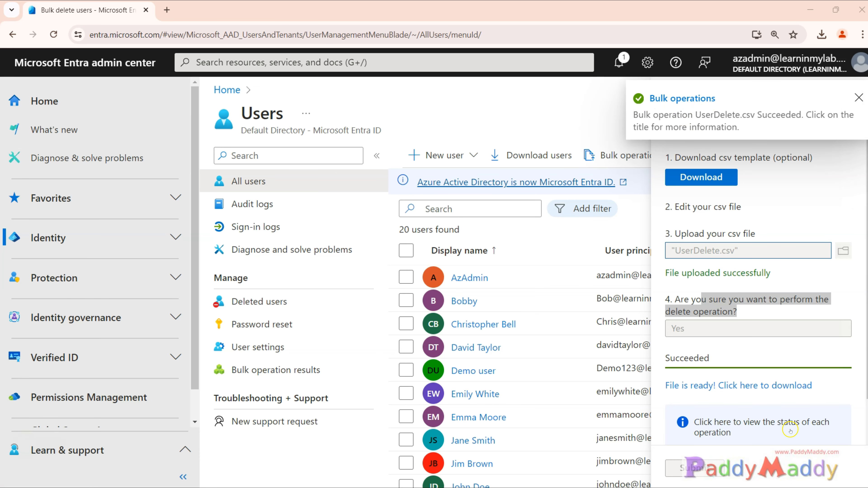
pyautogui.click(283, 368)
pyautogui.moveTo(240, 212); pyautogui.dragTo(720, 445)
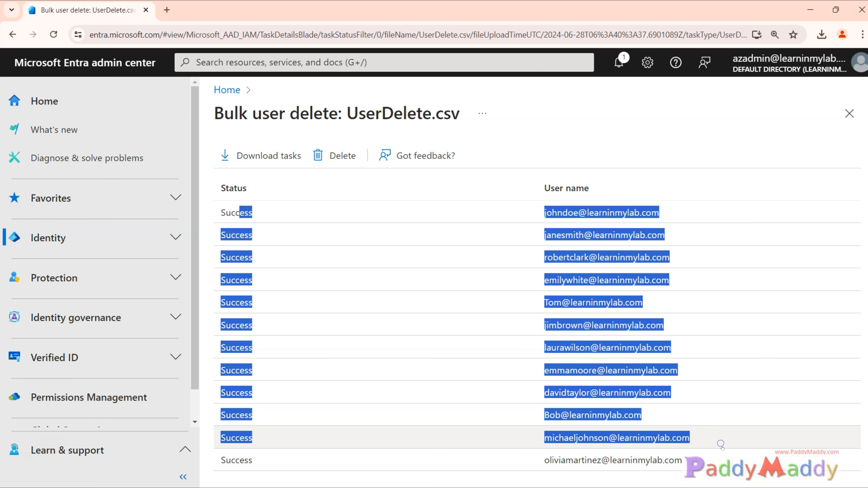
# Go back to the users area, open the UserDelete.csv entry in the bulk operation results and review its statuses
pyautogui.click(237, 89)
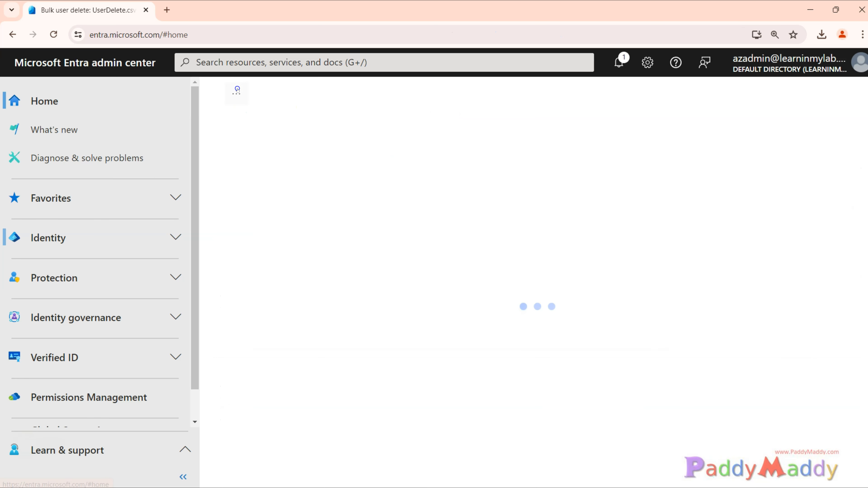
pyautogui.click(88, 237)
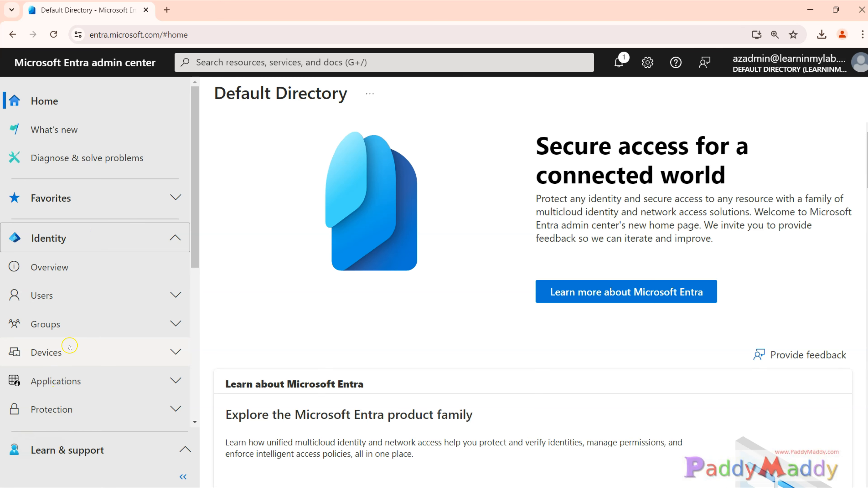
pyautogui.click(48, 295)
pyautogui.click(51, 323)
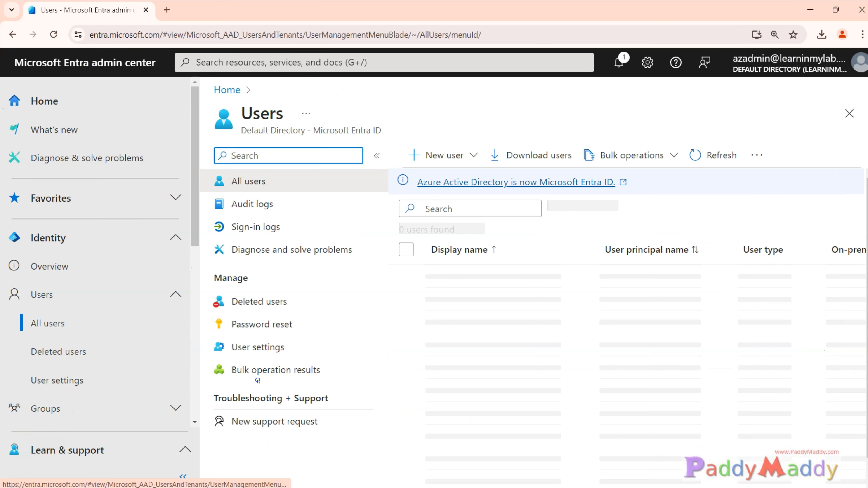
pyautogui.click(249, 377)
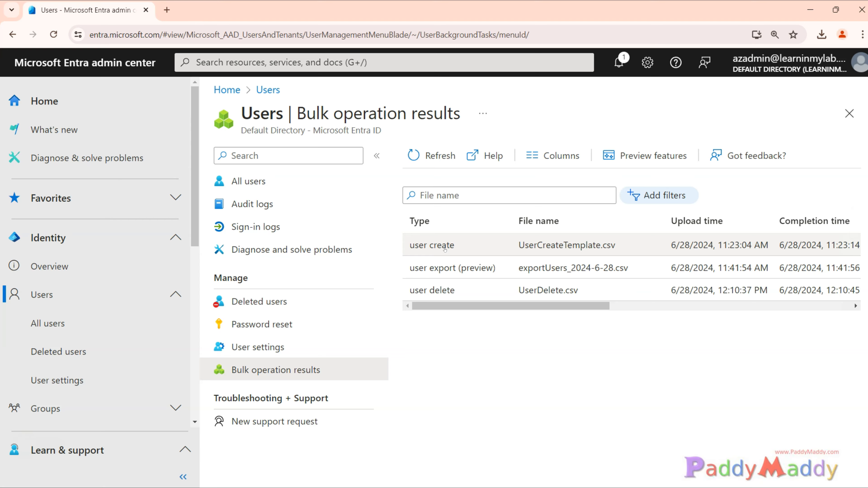
pyautogui.click(436, 290)
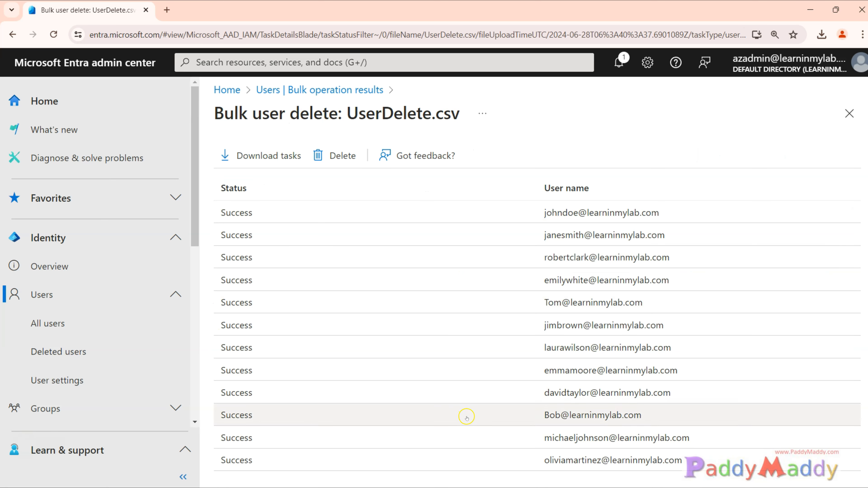
pyautogui.moveTo(215, 211); pyautogui.dragTo(255, 213)
pyautogui.moveTo(457, 221); pyautogui.dragTo(688, 453)
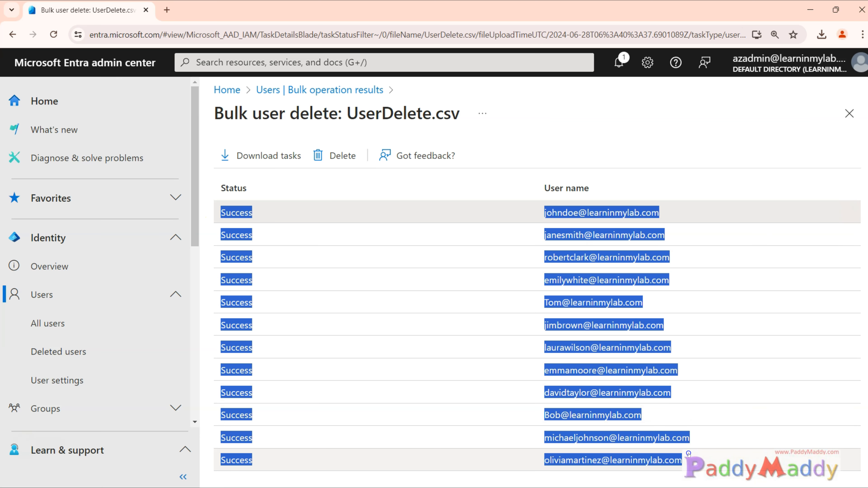
pyautogui.click(486, 425)
# Leave the bulk deletion details and open the list of deleted users
pyautogui.click(325, 90)
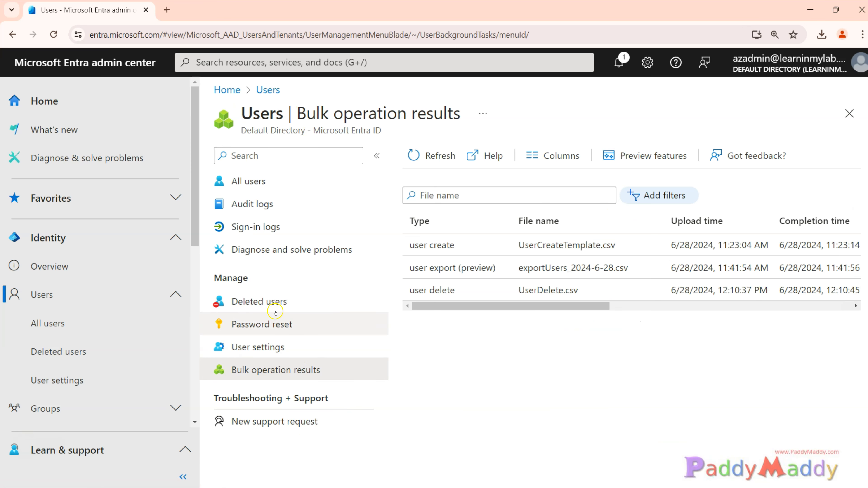
pyautogui.click(270, 303)
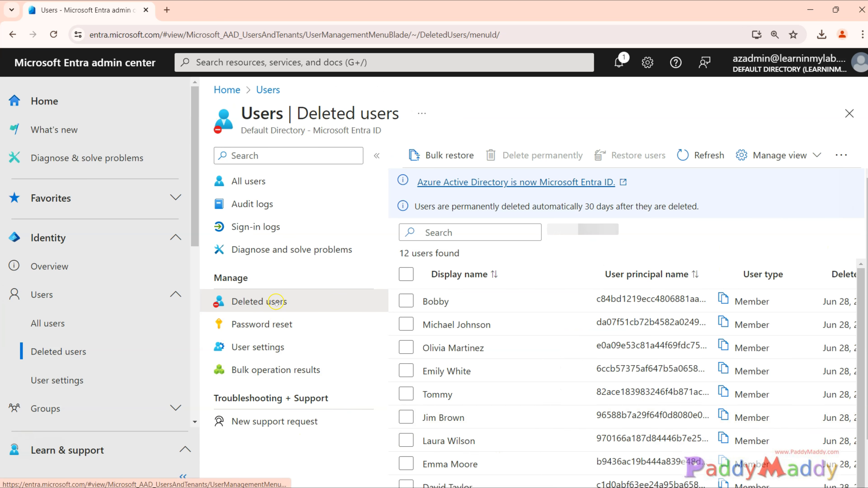
# Look through the deleted users list, select all users in it, and restore them, confirming the restoration
pyautogui.scroll(-1, 578, 376)
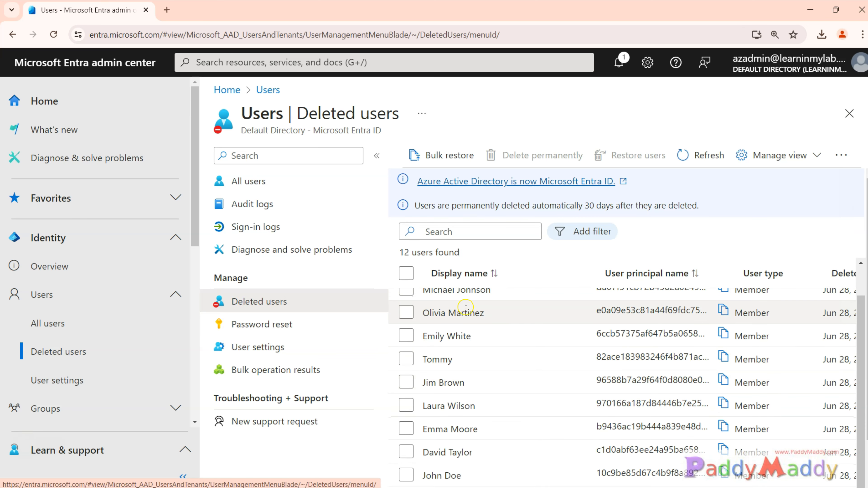
pyautogui.scroll(-2, 455, 428)
pyautogui.scroll(1, 452, 451)
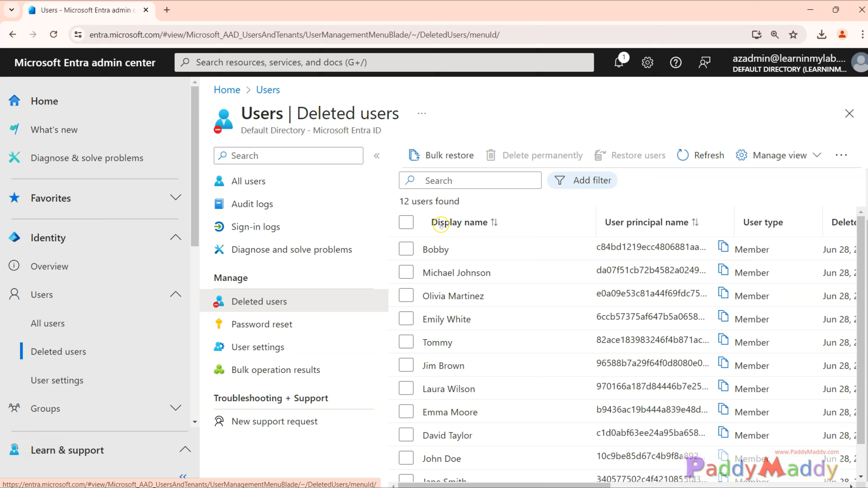
pyautogui.click(406, 223)
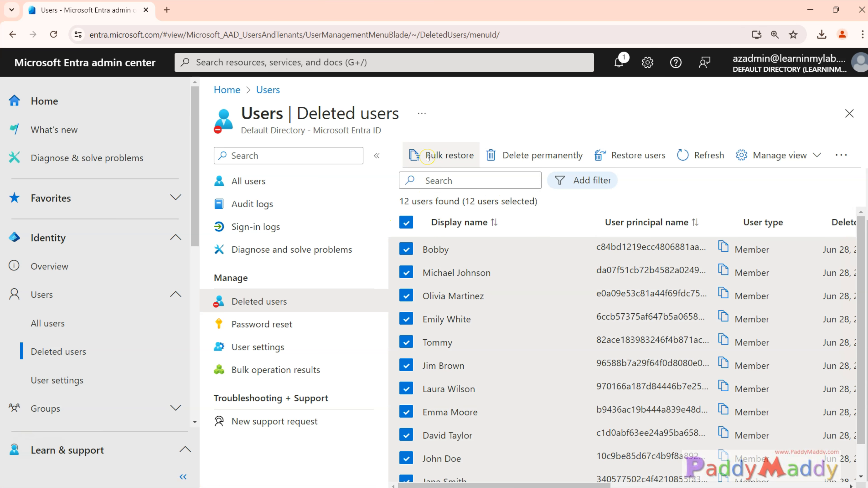
pyautogui.scroll(2, 404, 205)
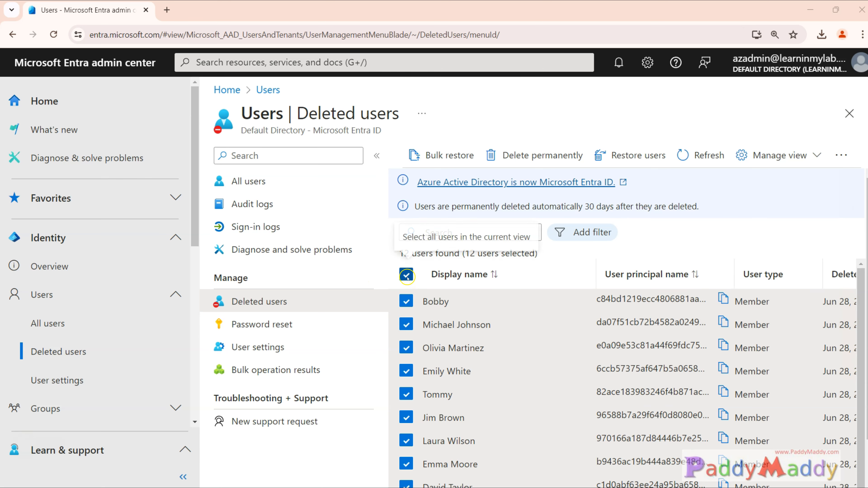
pyautogui.click(416, 271)
pyautogui.click(417, 271)
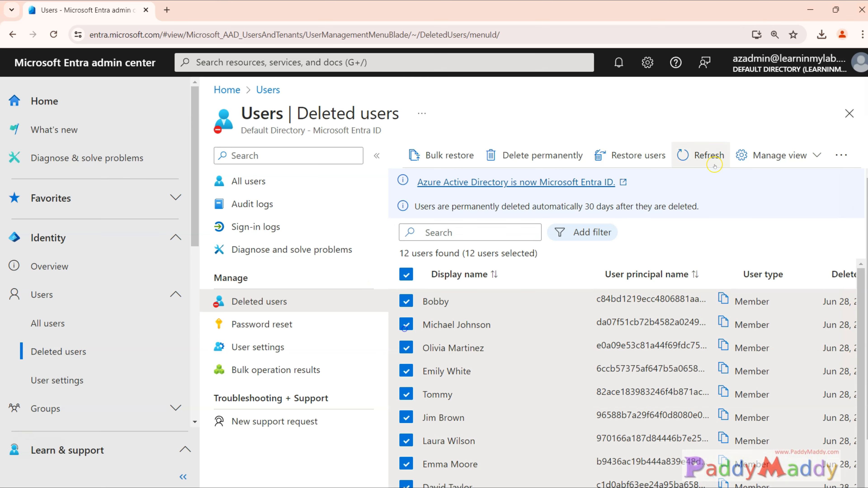
pyautogui.click(636, 162)
pyautogui.click(445, 230)
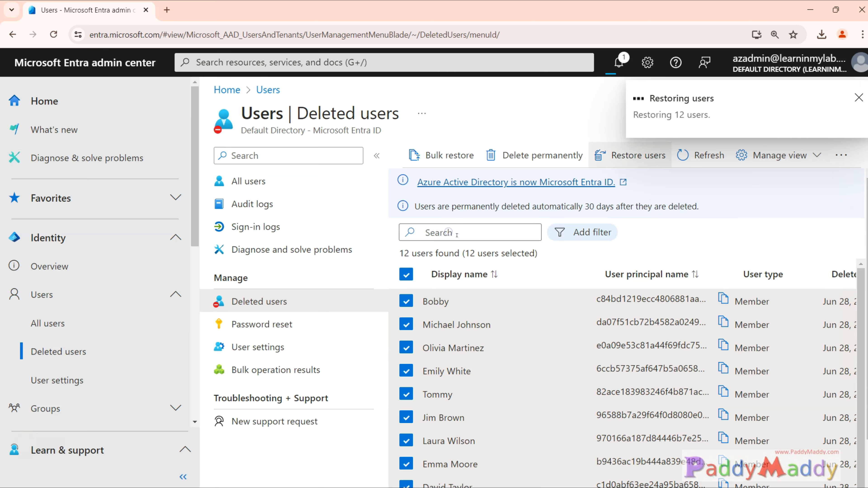